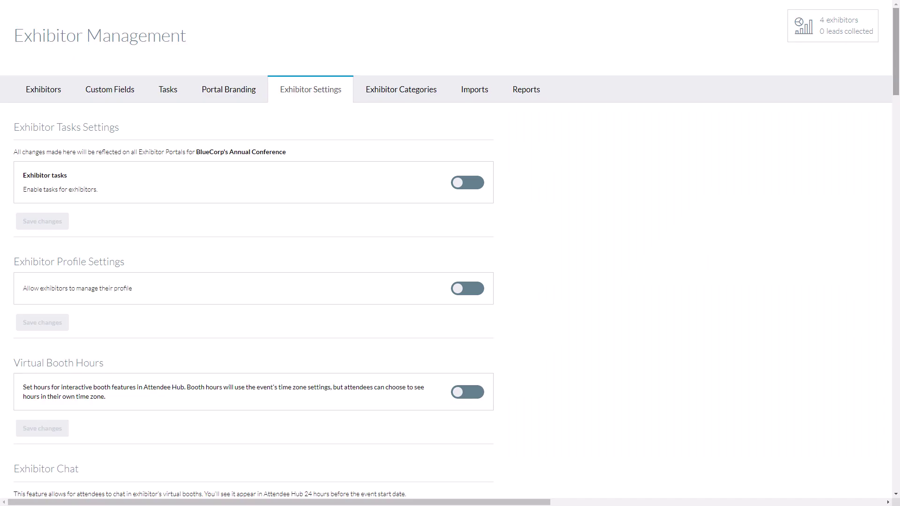
Enable tasks for exhibitors in the Exhibitor Tasks Settings and save the change.
{"action": "scroll", "coordinate": [450, 253], "scroll_direction": "down", "scroll_amount": 7}
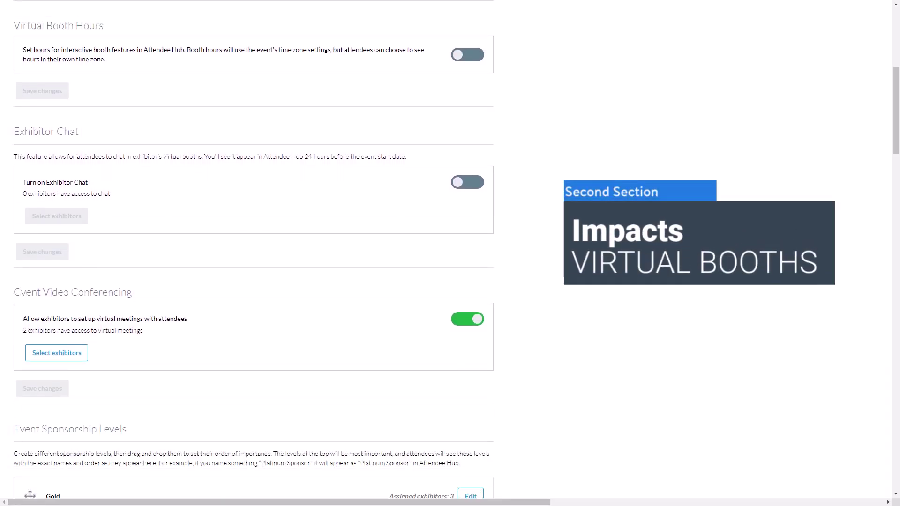
{"action": "scroll", "coordinate": [253, 253], "scroll_direction": "down", "scroll_amount": 10}
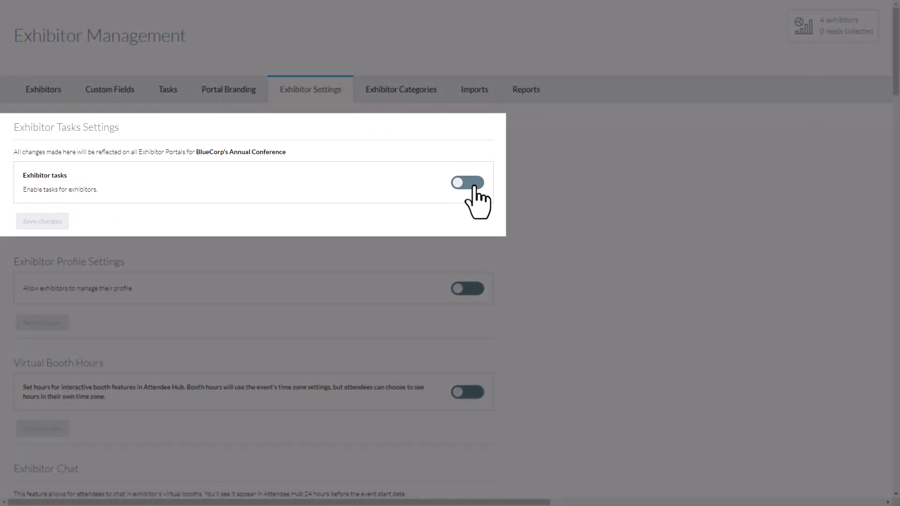
{"action": "left_click", "coordinate": [475, 185]}
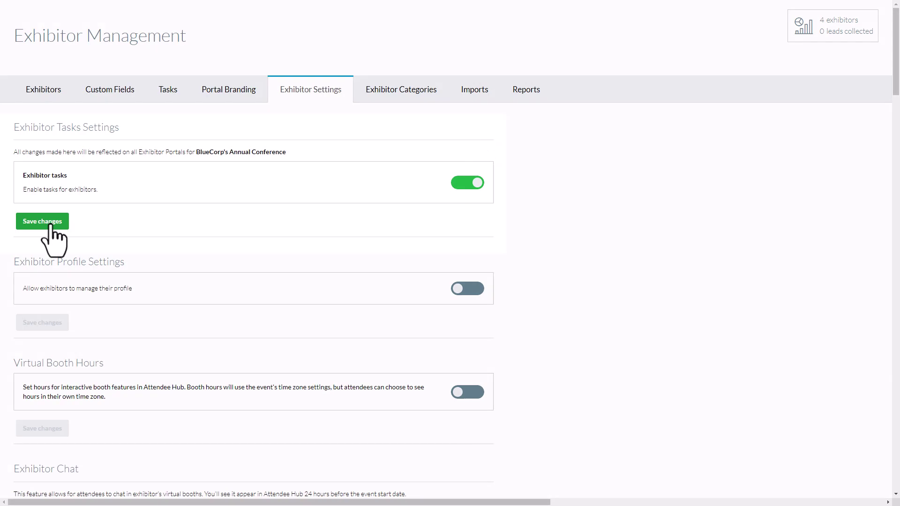
{"action": "left_click", "coordinate": [49, 225]}
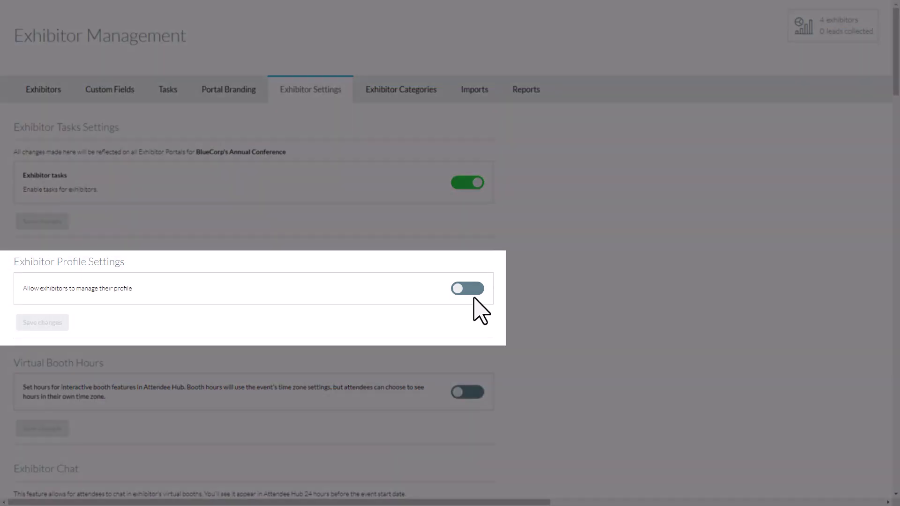
Let exhibitors manage their profiles, grant Exhibitor Content management to Cvent, Cvent Ecosystem and Cvent Supplier & Venue Solutions, and save the changes.
{"action": "left_click", "coordinate": [469, 290]}
{"action": "left_click", "coordinate": [468, 317]}
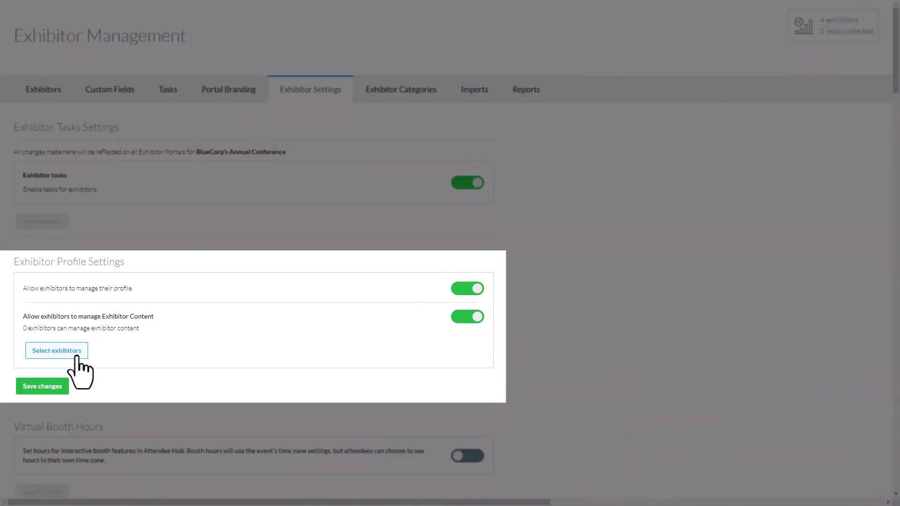
{"action": "left_click", "coordinate": [73, 355]}
{"action": "left_click", "coordinate": [686, 171]}
{"action": "left_click", "coordinate": [686, 188]}
{"action": "left_click", "coordinate": [686, 204]}
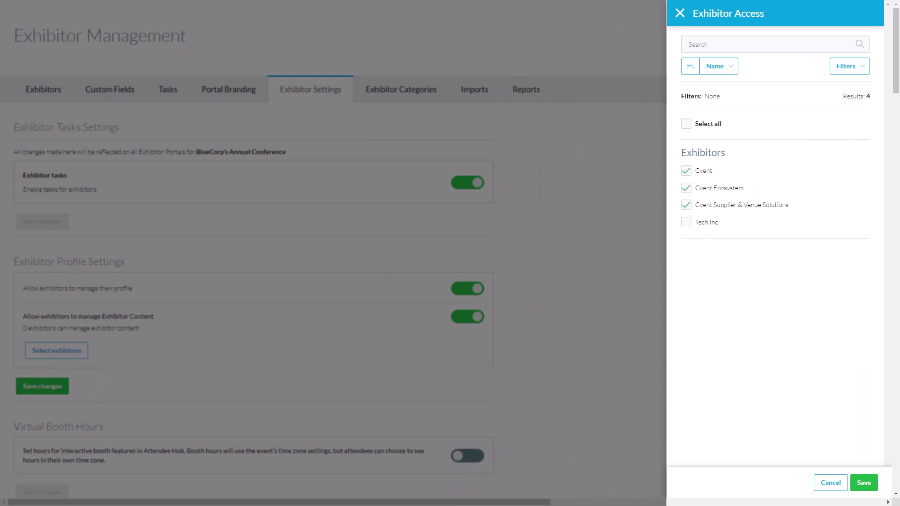
{"action": "left_click", "coordinate": [864, 483]}
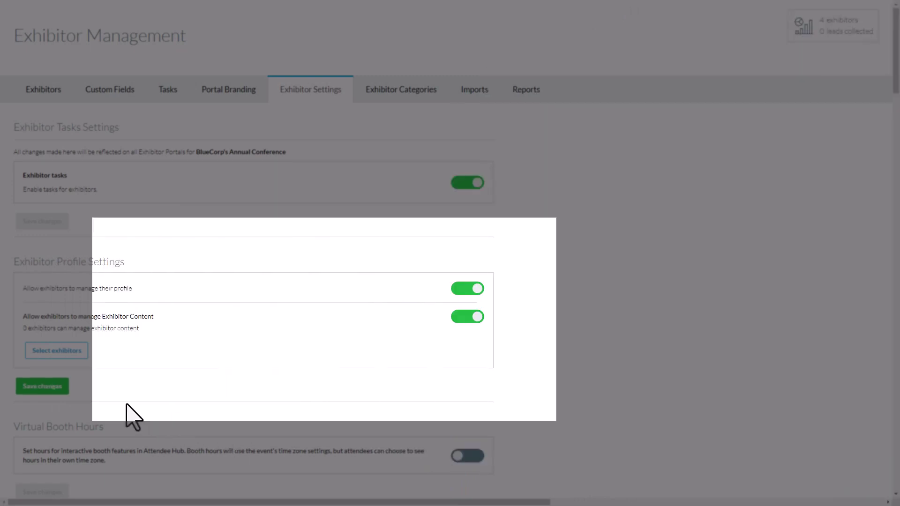
{"action": "left_click", "coordinate": [45, 387]}
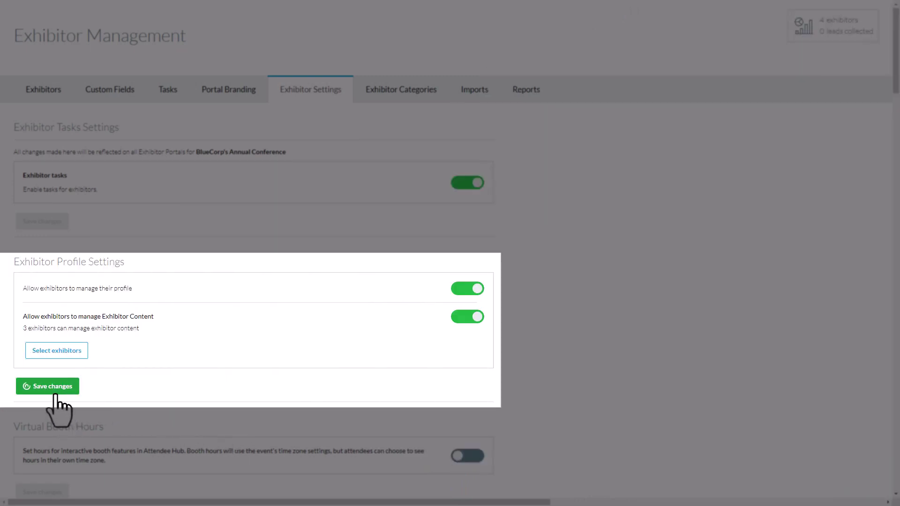
Turn on Virtual Booth Hours and choose to set custom booth hours instead of using the event dates.
{"action": "left_click_drag", "start_coordinate": [896, 92], "coordinate": [897, 168]}
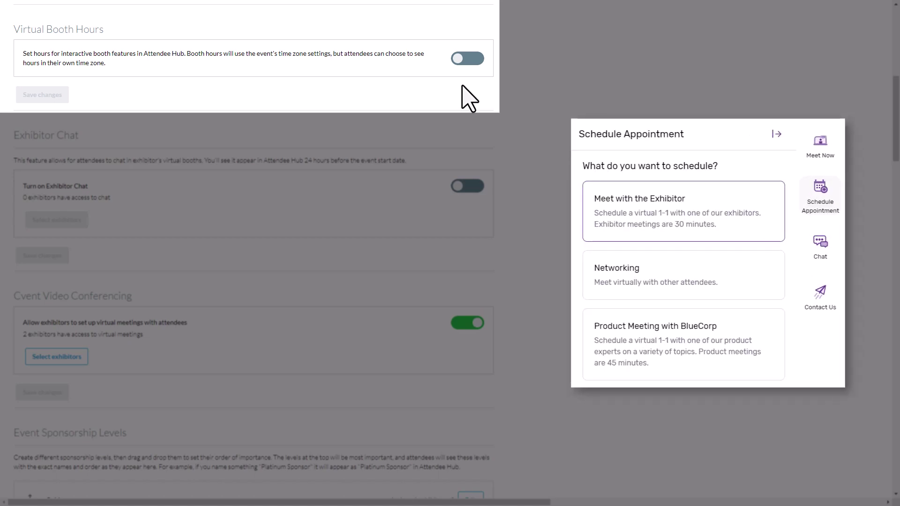
{"action": "left_click", "coordinate": [466, 64]}
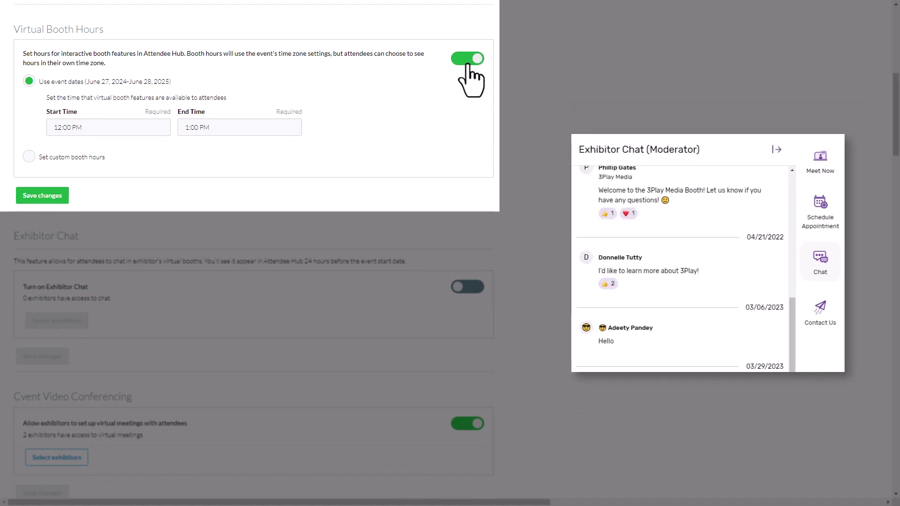
{"action": "left_click", "coordinate": [29, 157]}
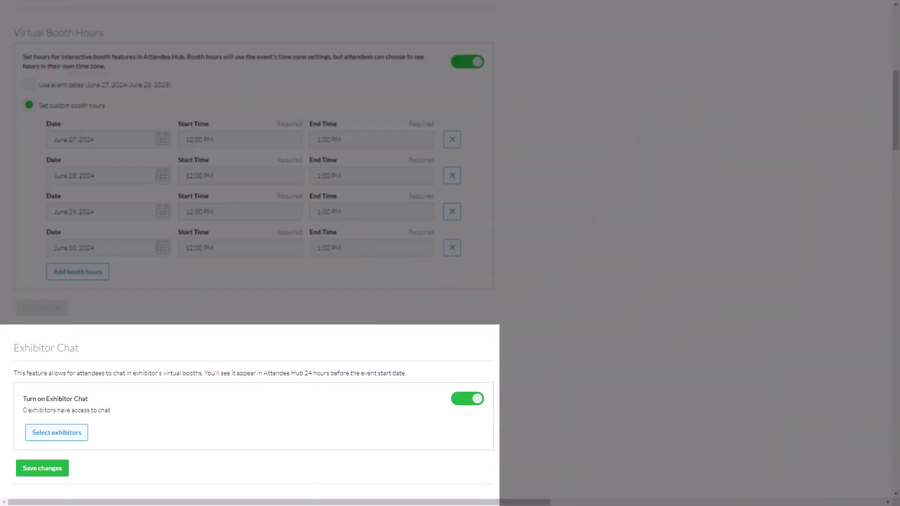
Give Cvent, Cvent Ecosystem and Cvent Supplier & Venue Solutions access to Exhibitor Chat and save the chat settings.
{"action": "left_click", "coordinate": [72, 440]}
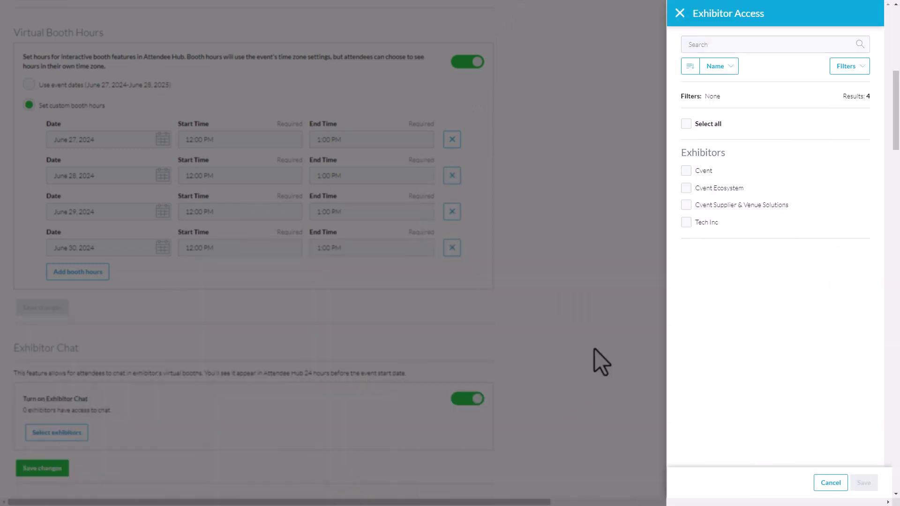
{"action": "left_click", "coordinate": [686, 171]}
{"action": "left_click", "coordinate": [685, 188]}
{"action": "left_click", "coordinate": [686, 205]}
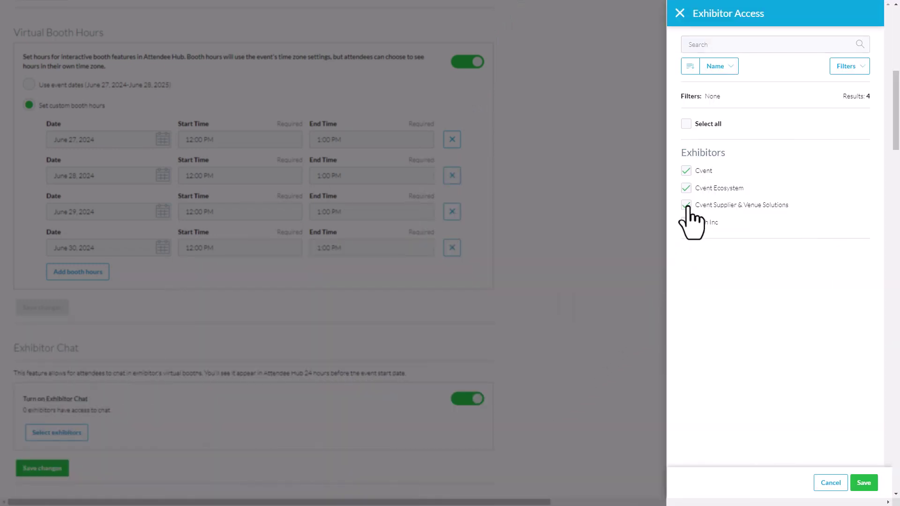
{"action": "left_click", "coordinate": [864, 484]}
{"action": "left_click", "coordinate": [41, 467]}
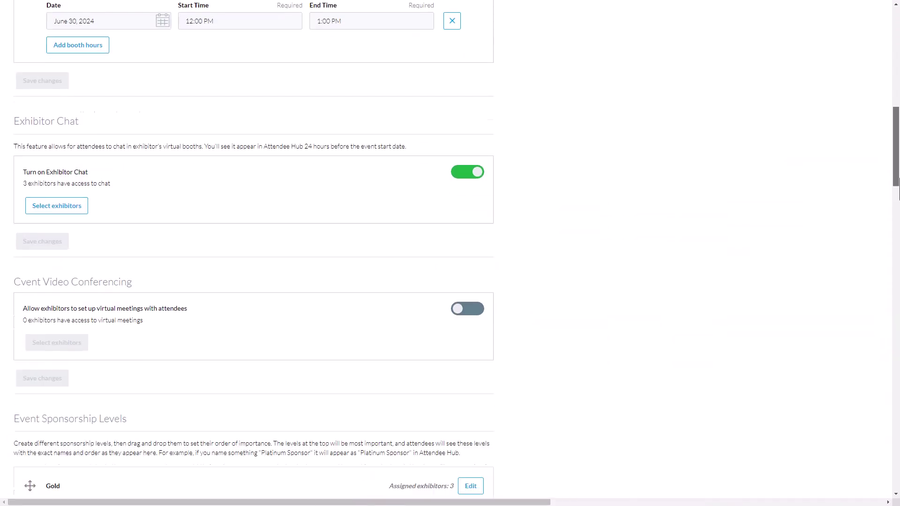
Allow exhibitors to set up virtual meetings with attendees, adding access for Cvent Ecosystem and Cvent Supplier & Venue Solutions.
{"action": "left_click_drag", "start_coordinate": [899, 179], "coordinate": [899, 220]}
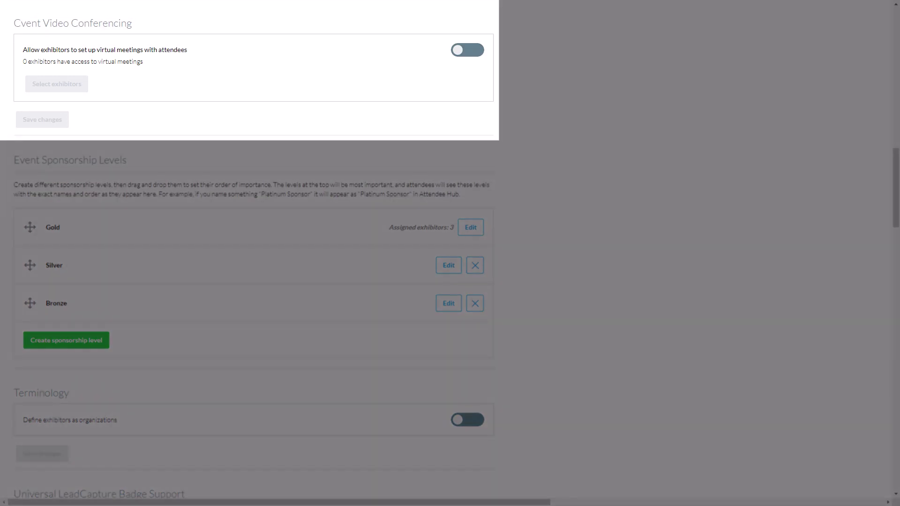
{"action": "left_click", "coordinate": [474, 53]}
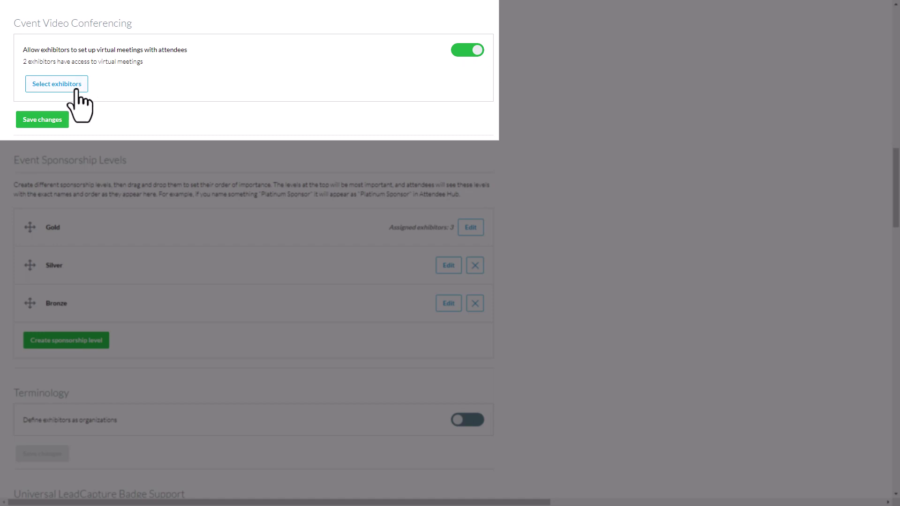
{"action": "left_click", "coordinate": [57, 85]}
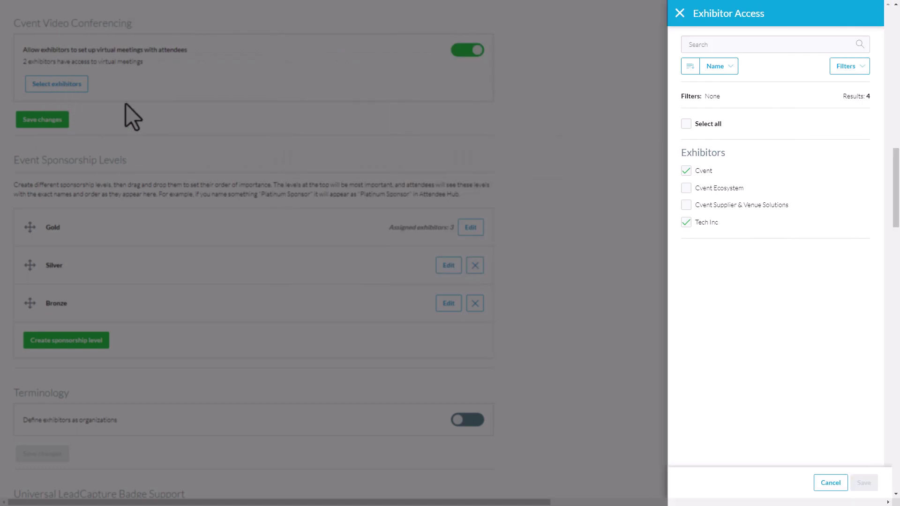
{"action": "left_click", "coordinate": [685, 205]}
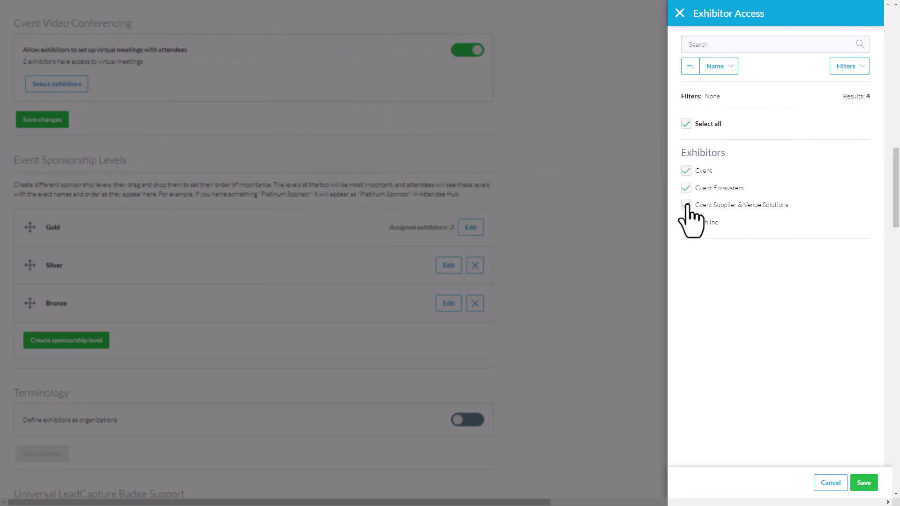
{"action": "left_click", "coordinate": [865, 485]}
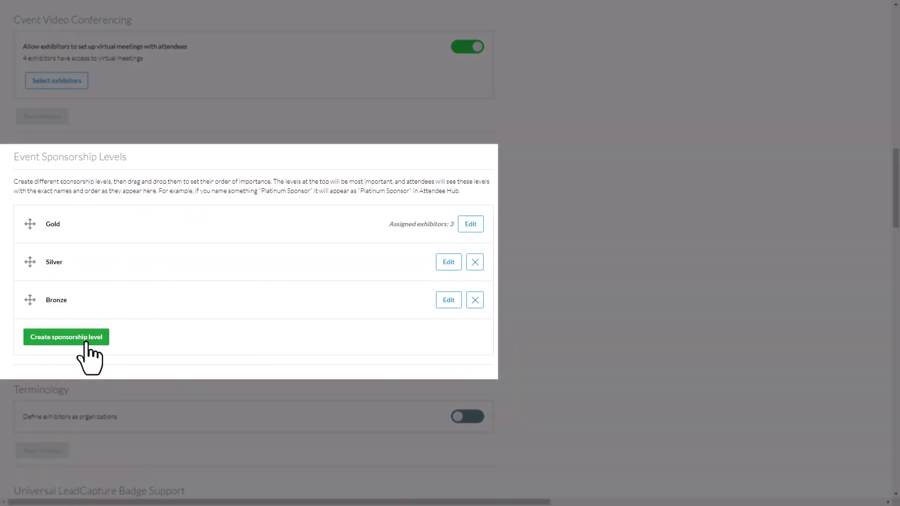
Create a sponsorship level named Platinum and move it above Gold in the order of importance.
{"action": "left_click", "coordinate": [84, 341]}
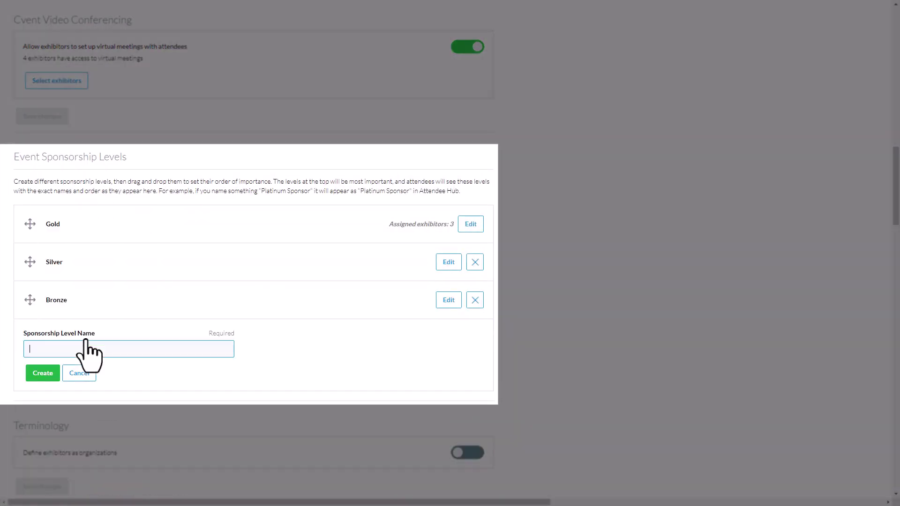
{"action": "left_click", "coordinate": [41, 373]}
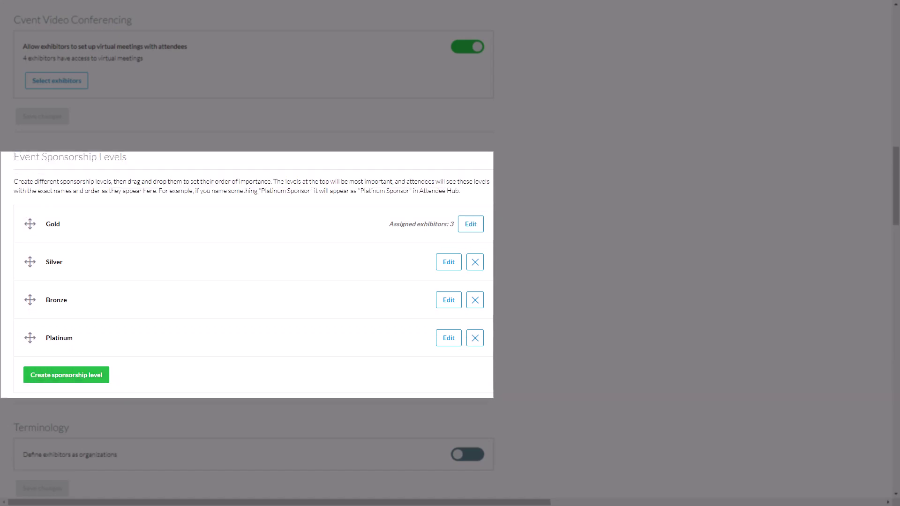
{"action": "left_click_drag", "start_coordinate": [30, 337], "coordinate": [29, 227]}
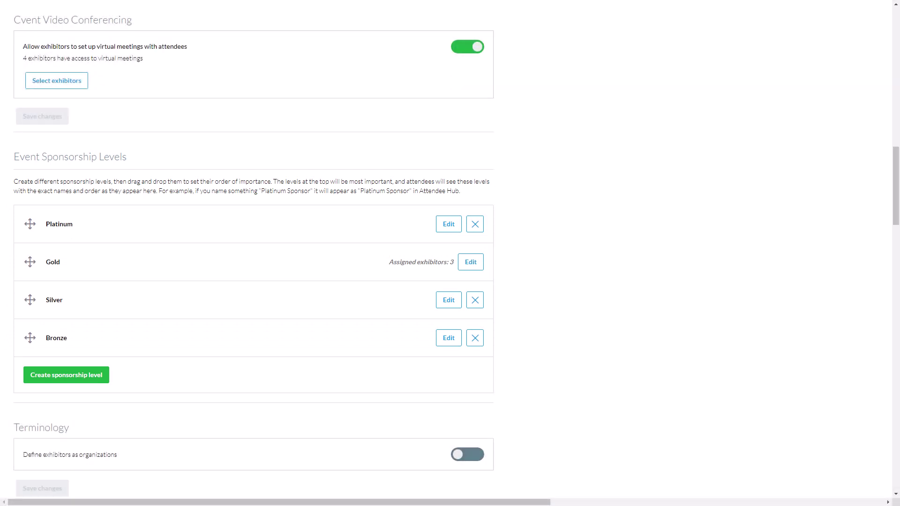
Turn on the Attendee Hub Engagement Details Report for exhibitors.
{"action": "scroll", "coordinate": [450, 253], "scroll_direction": "down", "scroll_amount": 10}
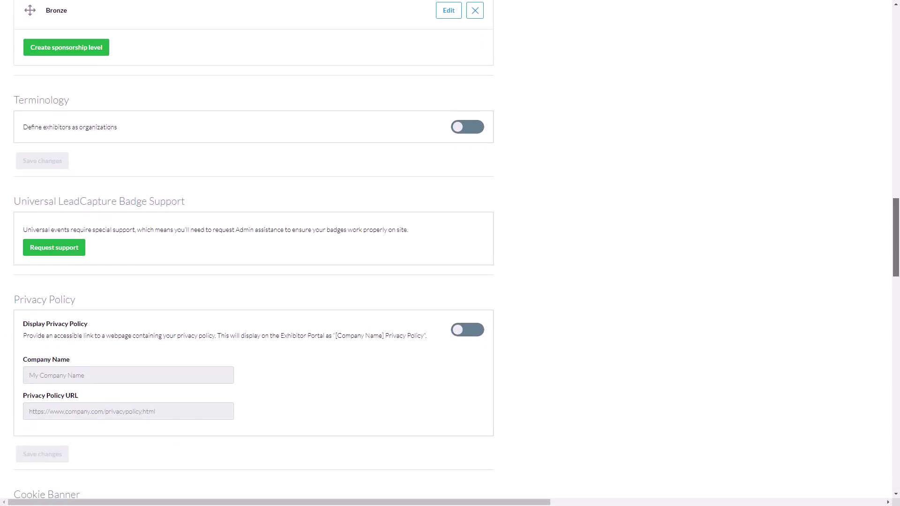
{"action": "scroll", "coordinate": [450, 253], "scroll_direction": "down", "scroll_amount": 7}
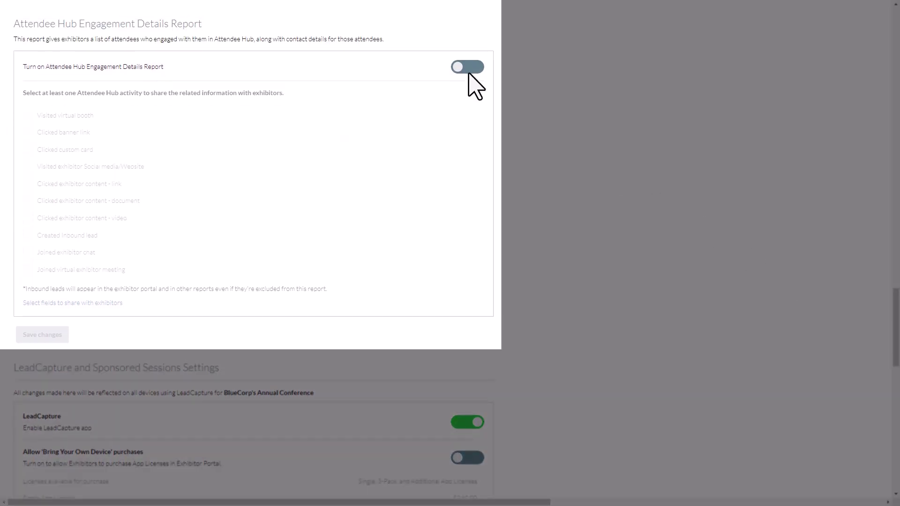
{"action": "left_click", "coordinate": [469, 73]}
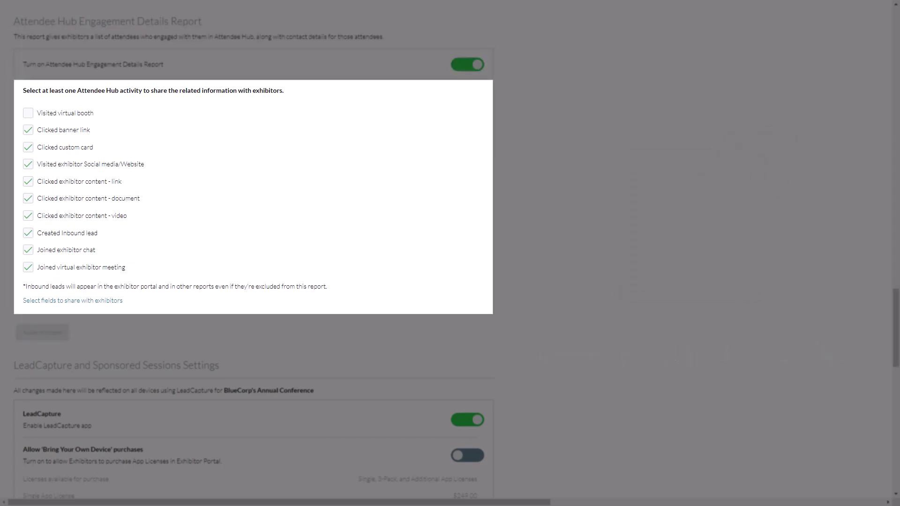
Allow 'Bring Your Own Device' purchases in the LeadCapture and Sponsored Sessions Settings.
{"action": "scroll", "coordinate": [896, 321], "scroll_direction": "down", "scroll_amount": 1}
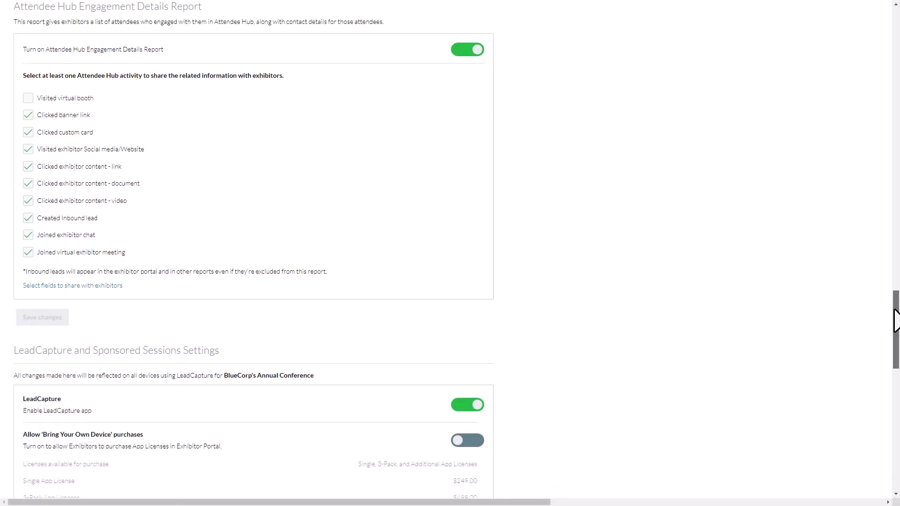
{"action": "left_click_drag", "start_coordinate": [895, 310], "coordinate": [895, 358]}
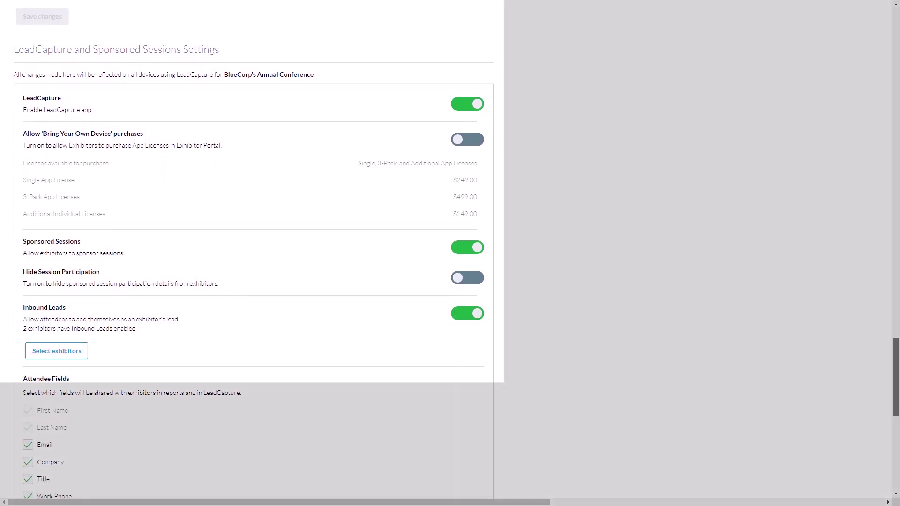
{"action": "scroll", "coordinate": [253, 253], "scroll_direction": "down", "scroll_amount": 1}
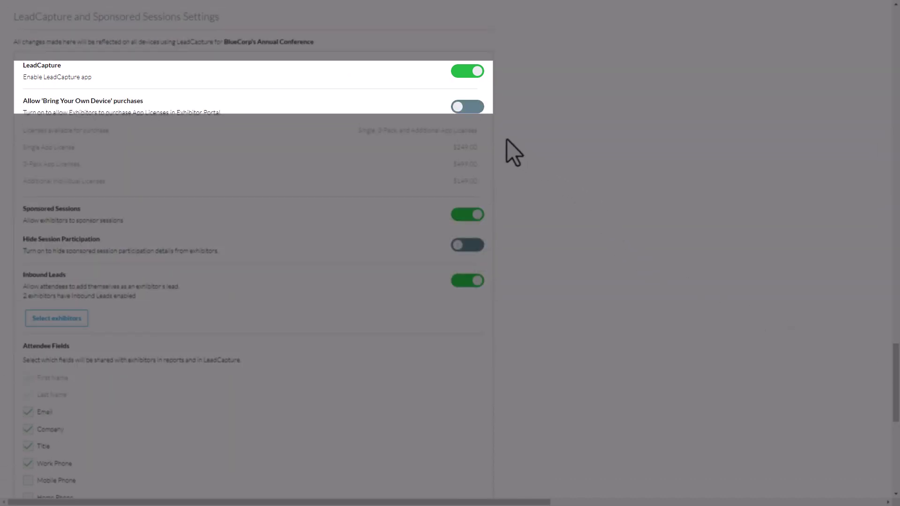
{"action": "left_click", "coordinate": [471, 109]}
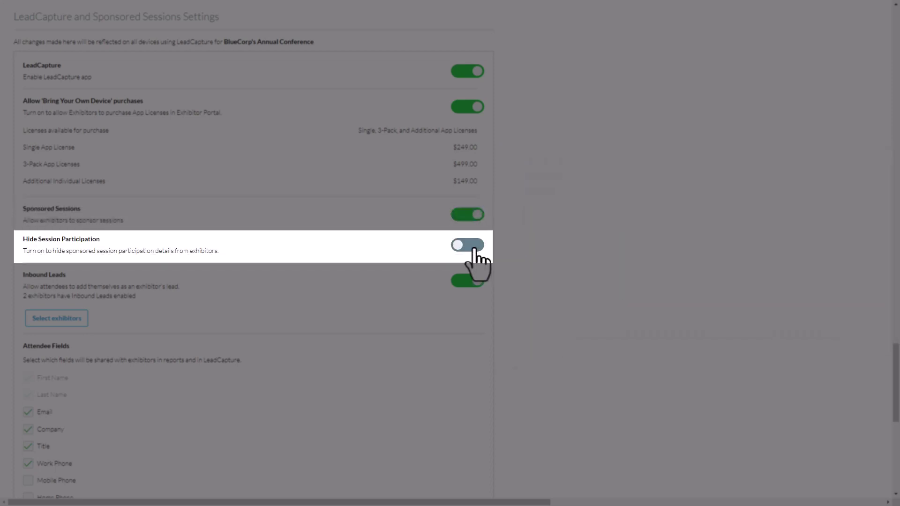
{"action": "left_click", "coordinate": [475, 248]}
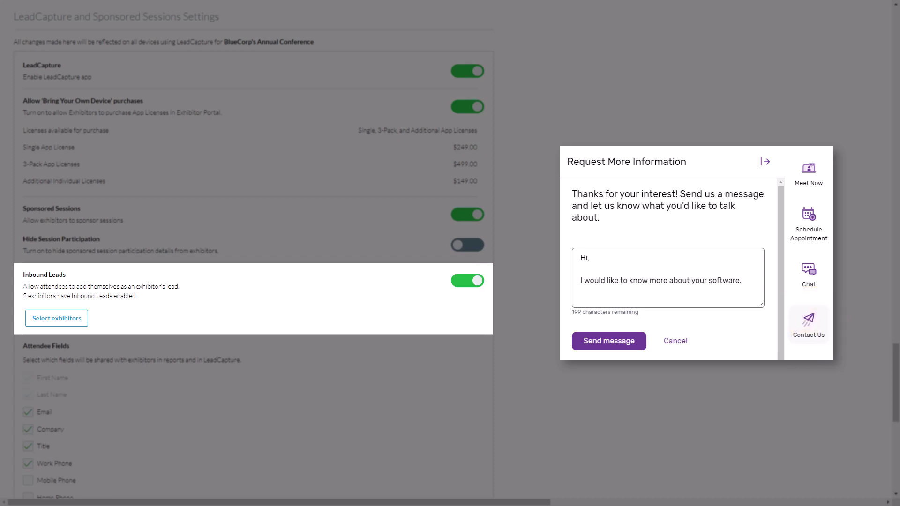
Add Cvent Ecosystem and Cvent Supplier & Venue Solutions to the exhibitors with Inbound Leads access and save the selection.
{"action": "left_click", "coordinate": [64, 326]}
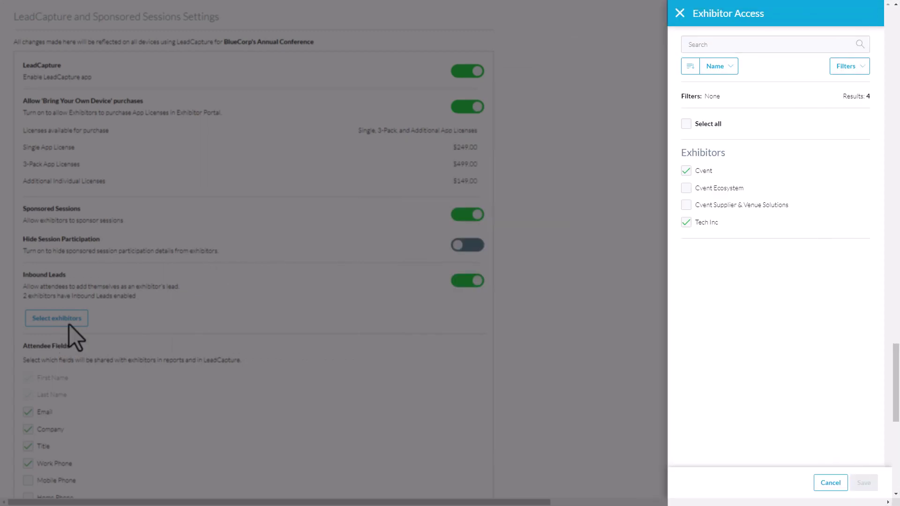
{"action": "left_click", "coordinate": [686, 188]}
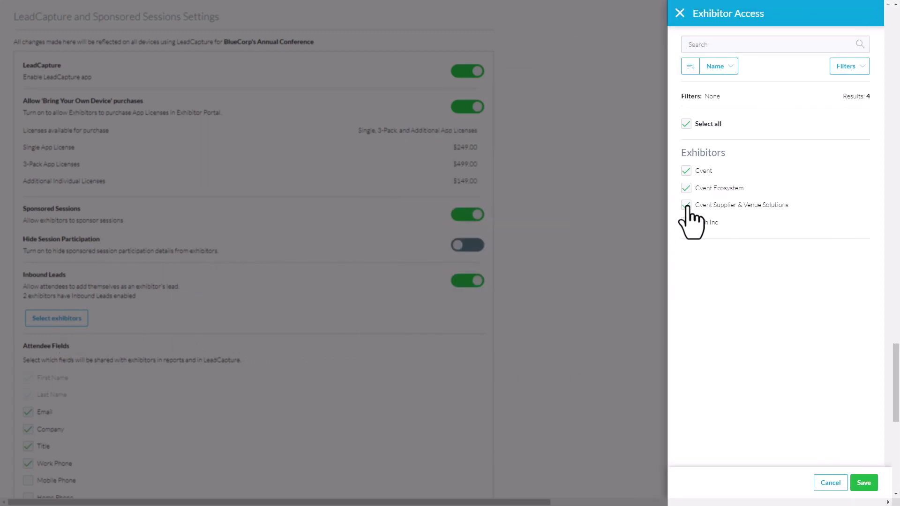
{"action": "left_click", "coordinate": [686, 205]}
{"action": "left_click", "coordinate": [864, 484]}
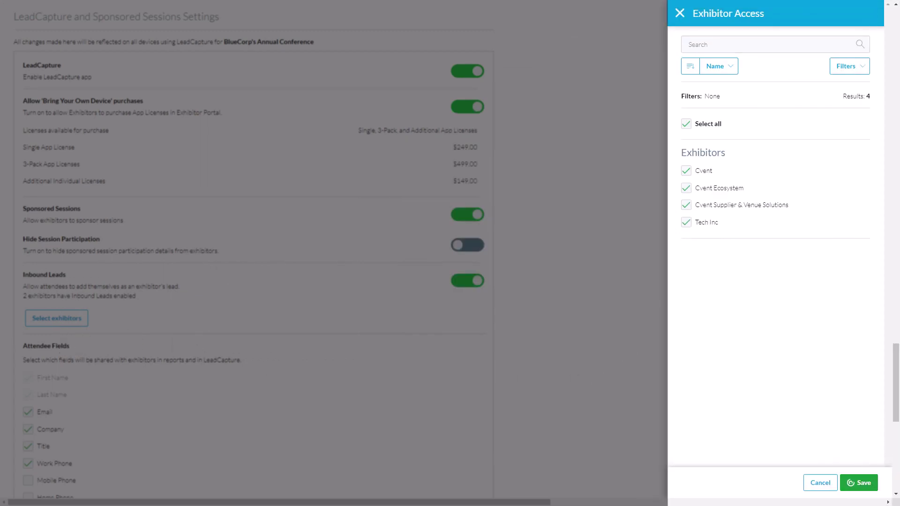
Include Admission Item among the attendee fields shared with exhibitors and save the LeadCapture and Sponsored Sessions changes.
{"action": "left_click_drag", "start_coordinate": [896, 382], "coordinate": [896, 444]}
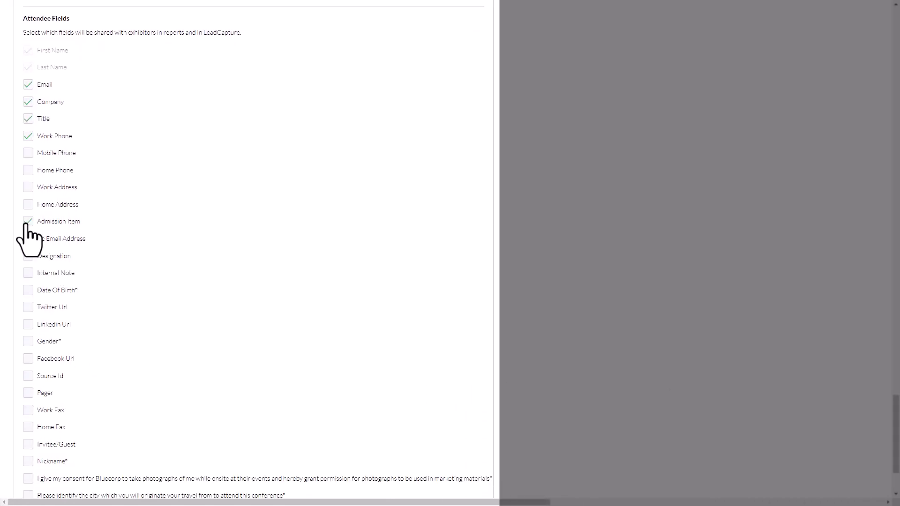
{"action": "left_click_drag", "start_coordinate": [897, 428], "coordinate": [896, 445]}
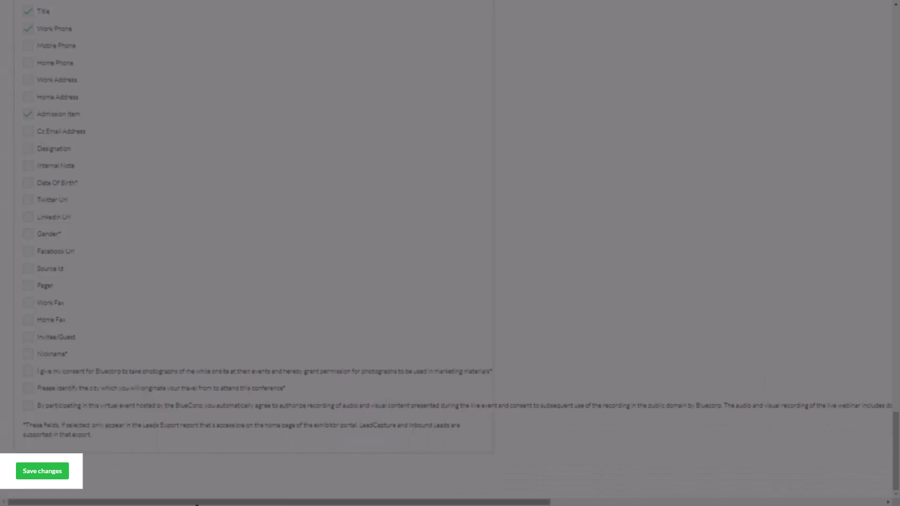
{"action": "left_click", "coordinate": [40, 474]}
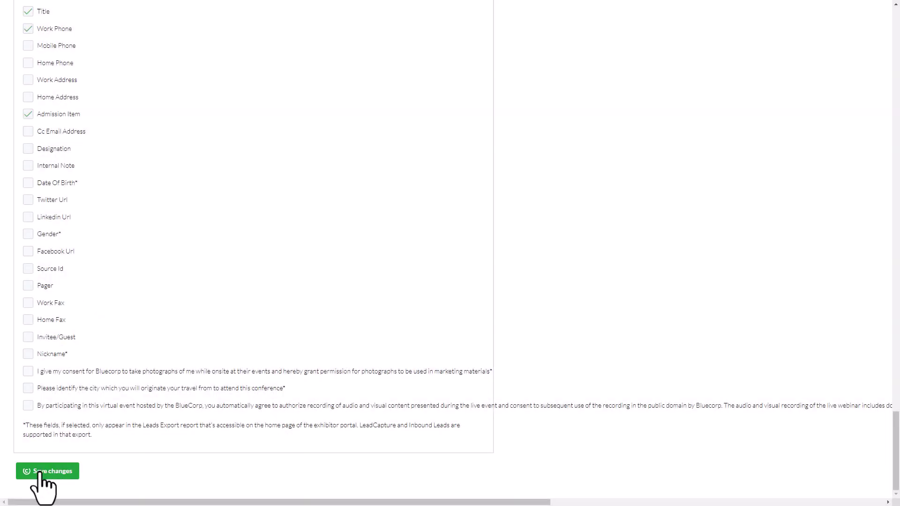